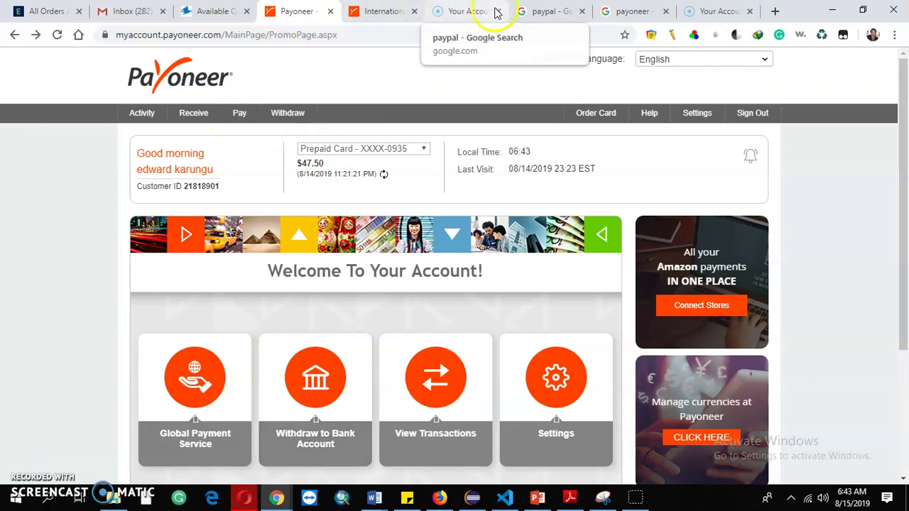
# Switch to the browser tab with Google results for 'payoneer'.
pyautogui.click(610, 15)
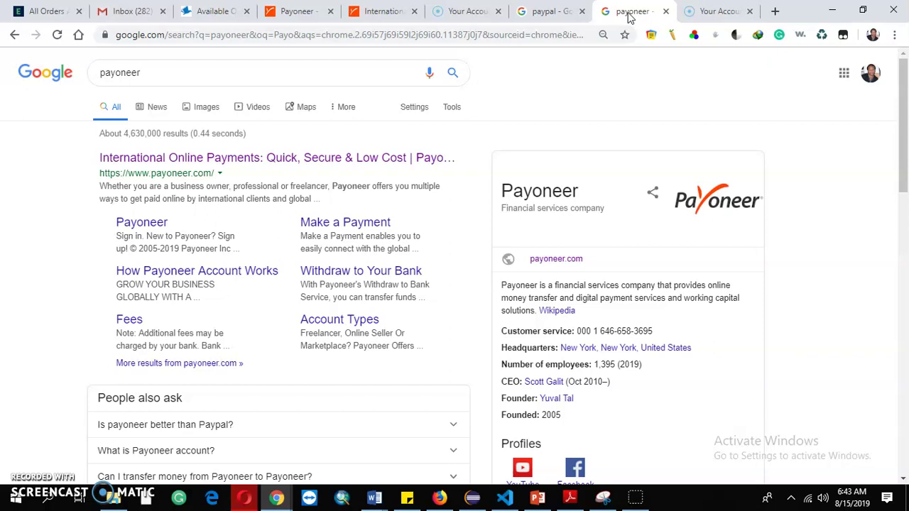
# Switch to the browser tab with Google results for 'paypal'.
pyautogui.click(545, 12)
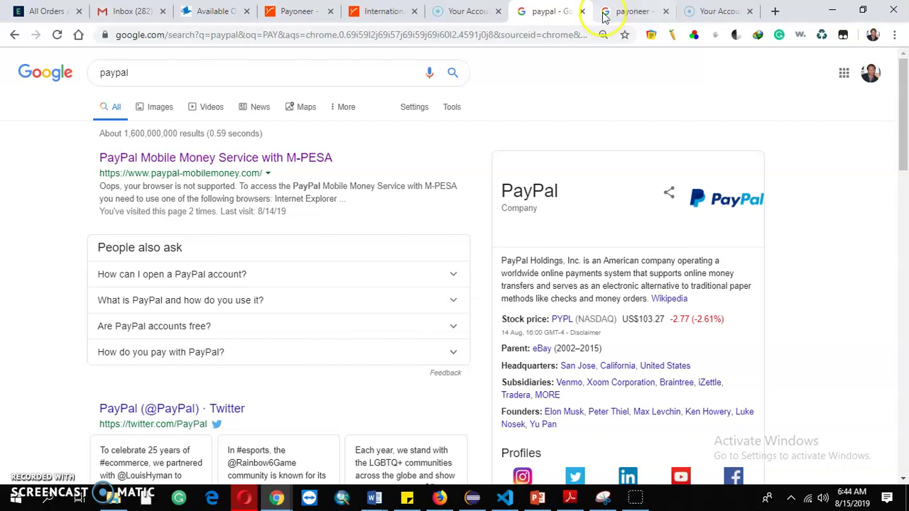
# Pass through the payoneer results tab back to the Payoneer account welcome page.
pyautogui.click(630, 12)
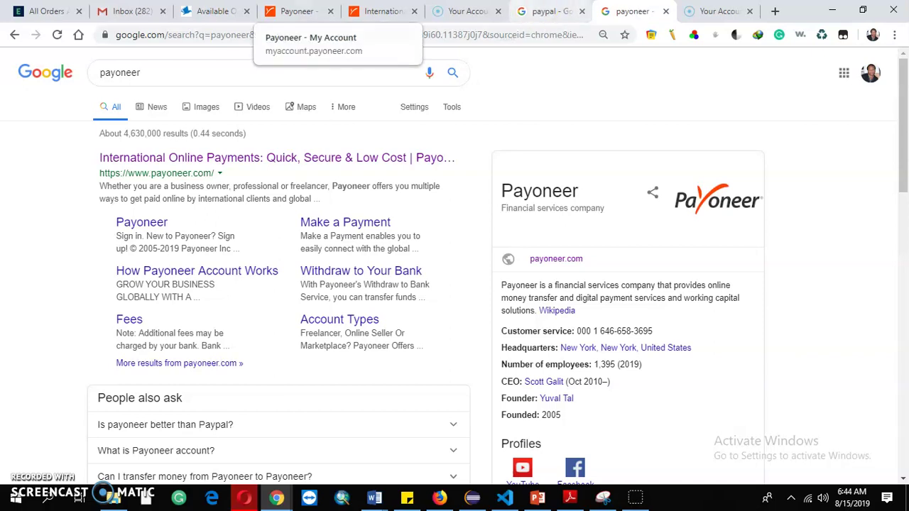
pyautogui.click(299, 13)
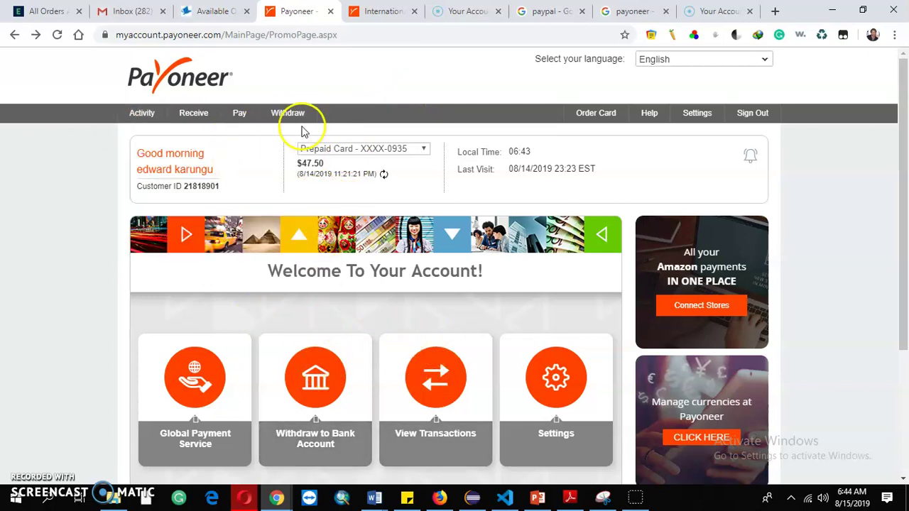
pyautogui.click(424, 151)
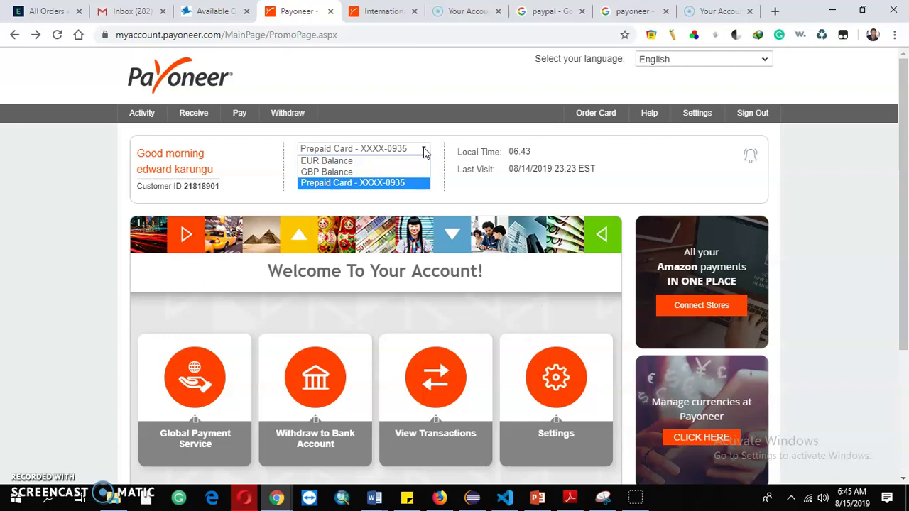
pyautogui.click(591, 112)
pyautogui.click(593, 110)
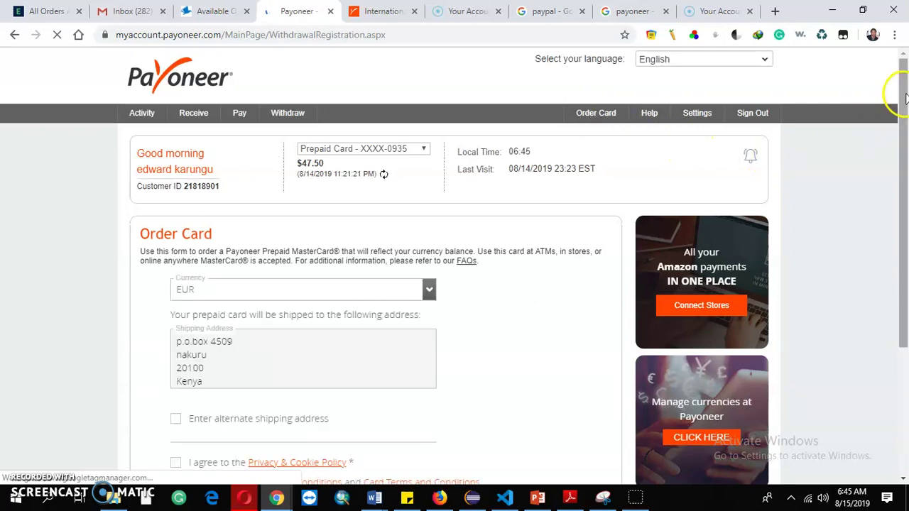
pyautogui.moveTo(906, 93); pyautogui.dragTo(906, 172)
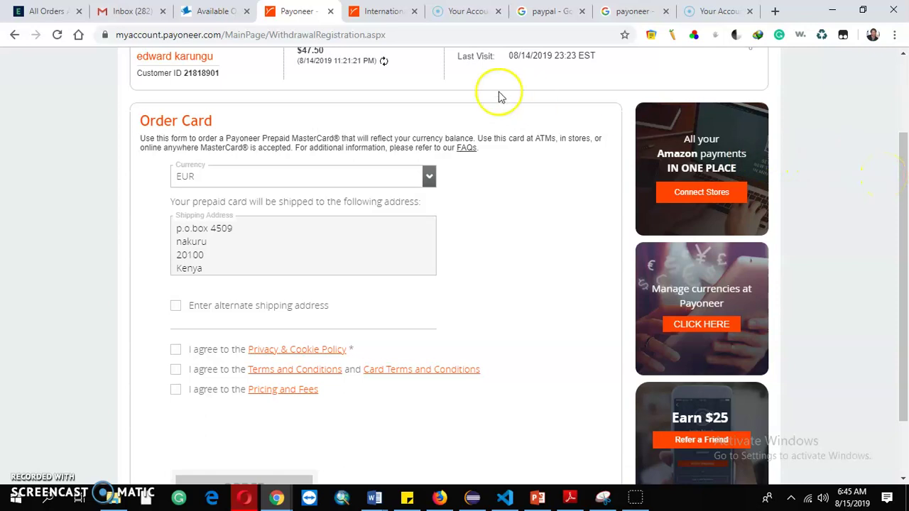
pyautogui.click(14, 35)
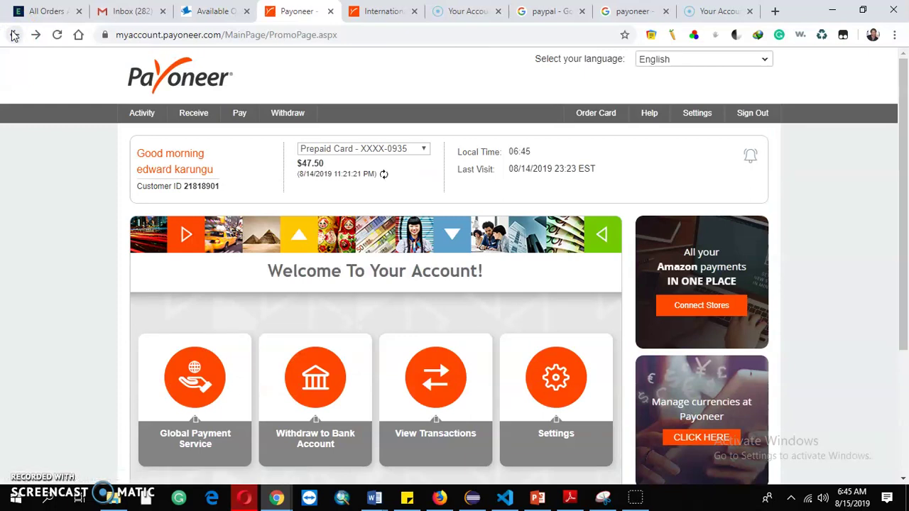
# Start a withdrawal to the Kenyan bank account from the card balance, review the form, then go back.
pyautogui.click(316, 386)
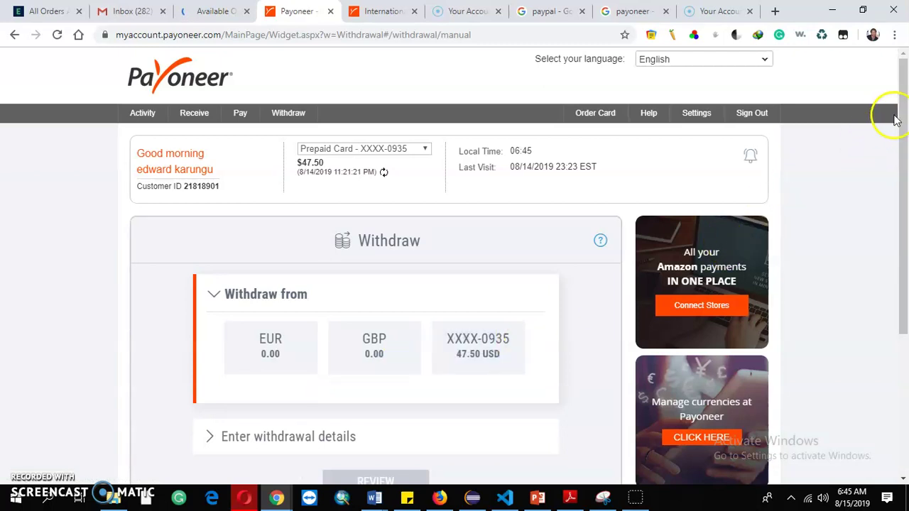
pyautogui.scroll(-1, 898, 57)
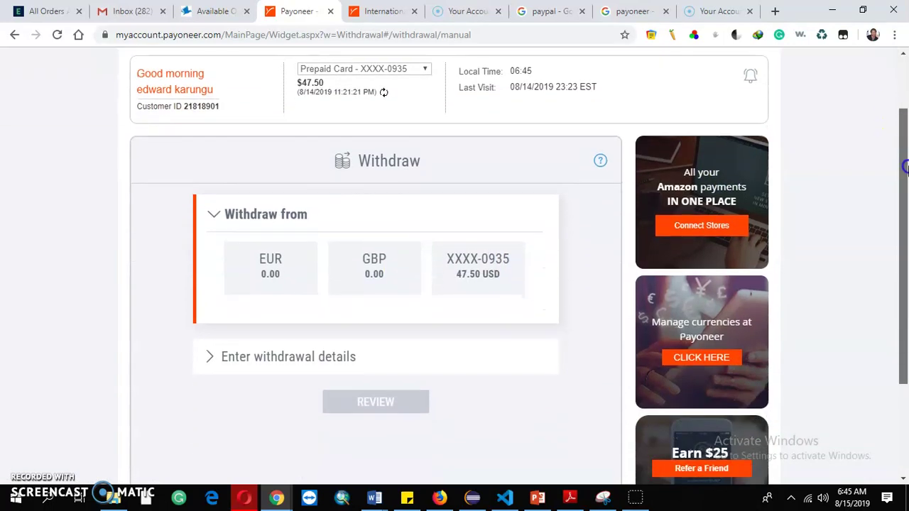
pyautogui.click(469, 288)
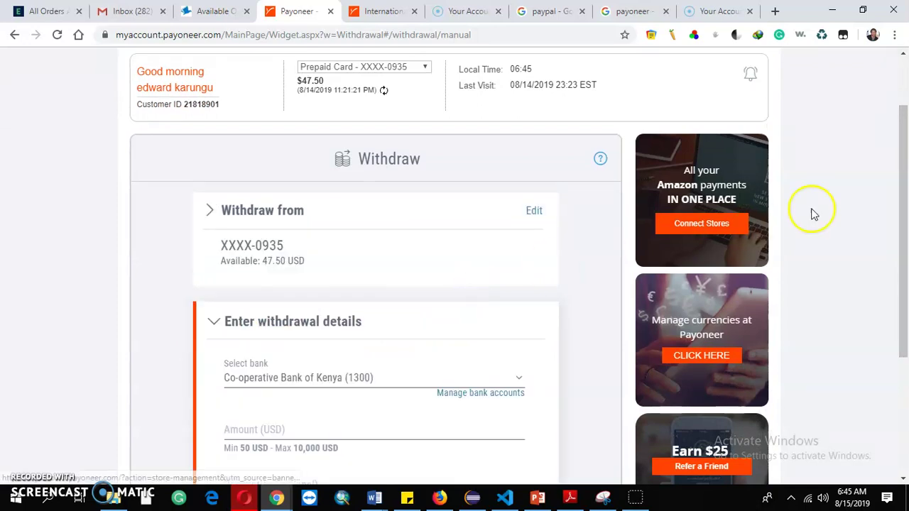
pyautogui.moveTo(903, 187); pyautogui.dragTo(895, 286)
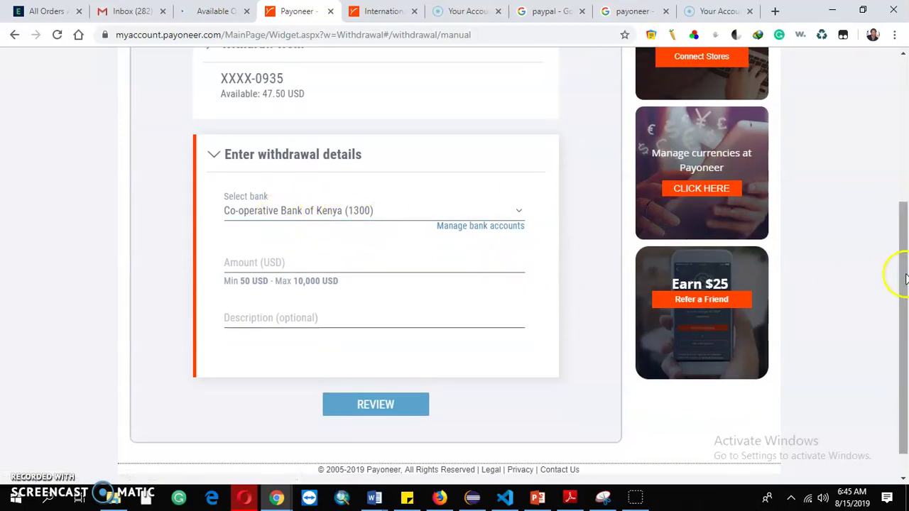
pyautogui.moveTo(905, 278); pyautogui.dragTo(903, 263)
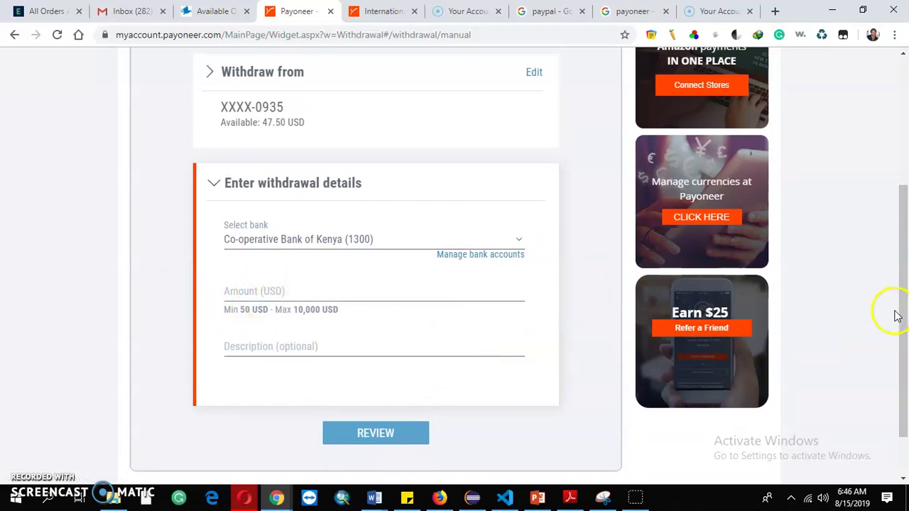
pyautogui.scroll(2, 897, 316)
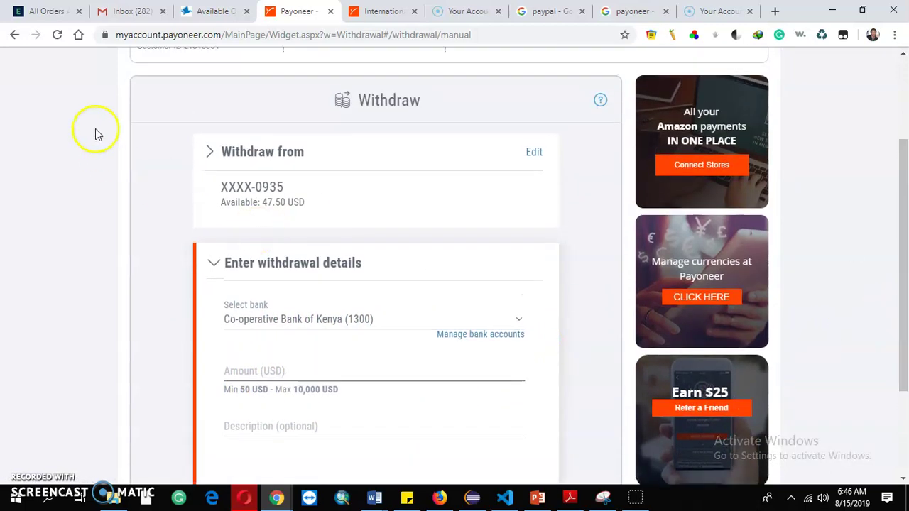
pyautogui.click(14, 36)
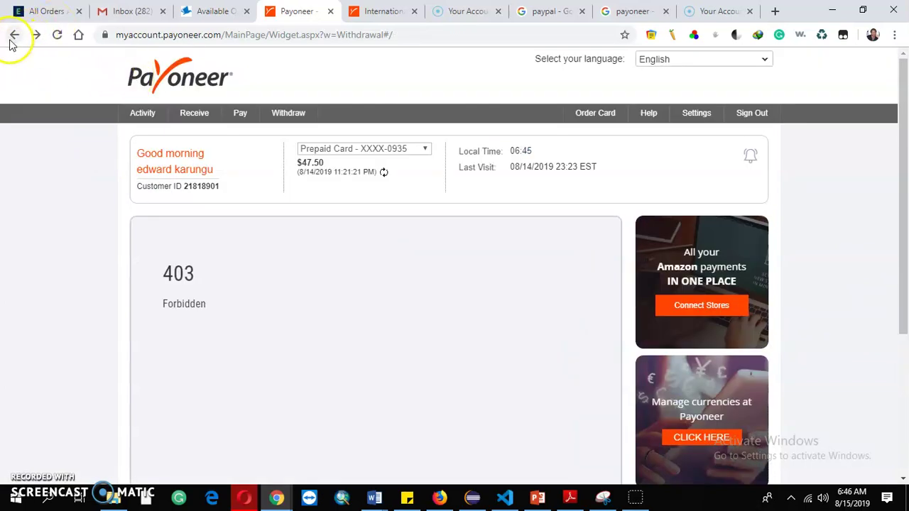
# Return to the welcome page and open Receive > Request a Payment.
pyautogui.click(13, 37)
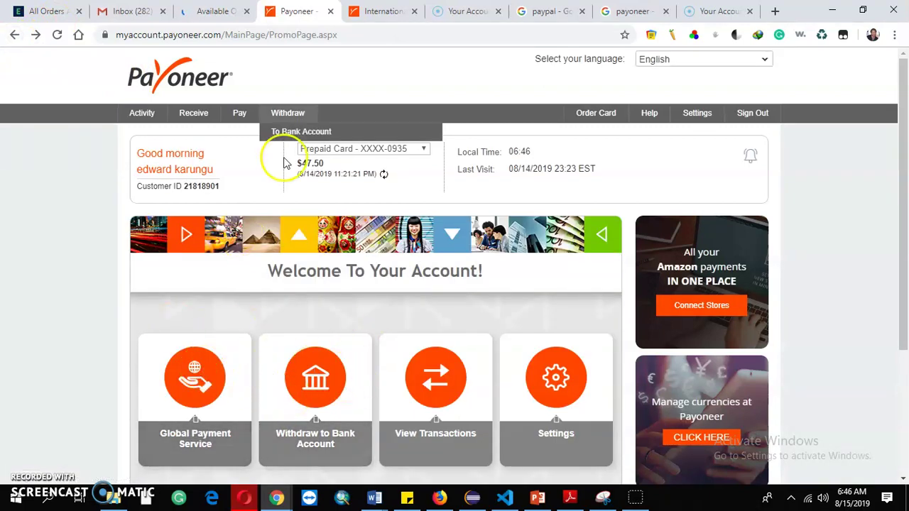
pyautogui.moveTo(240, 113)
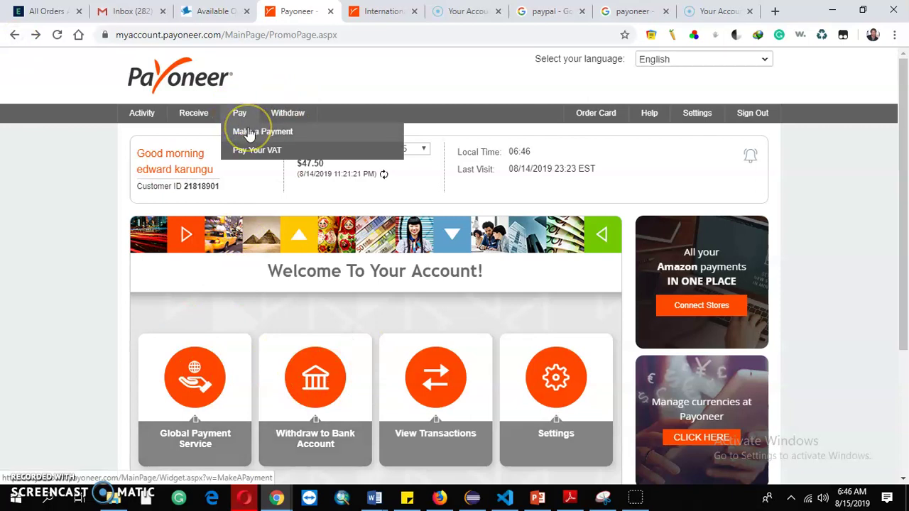
pyautogui.click(248, 135)
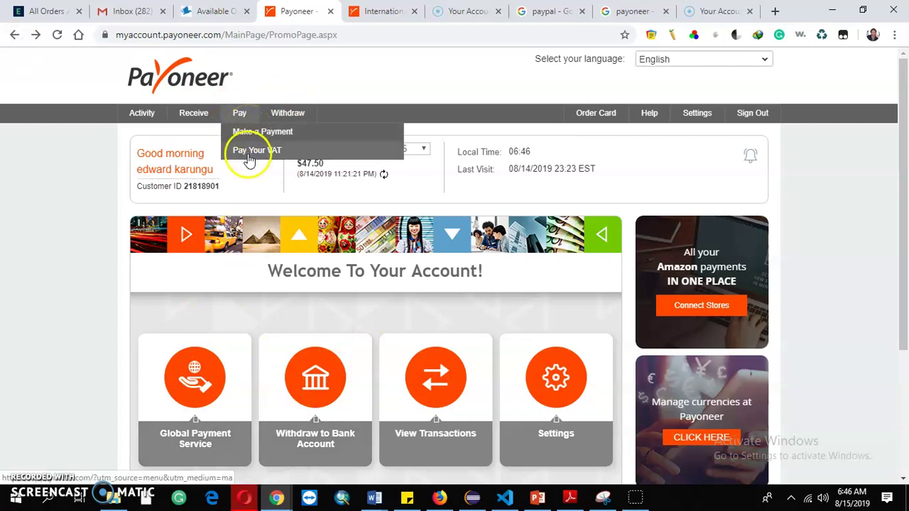
pyautogui.click(282, 119)
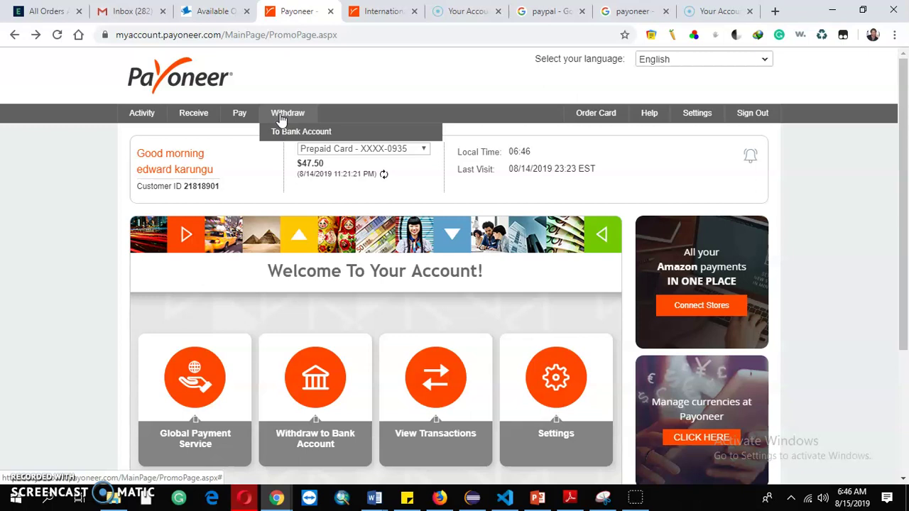
pyautogui.click(193, 118)
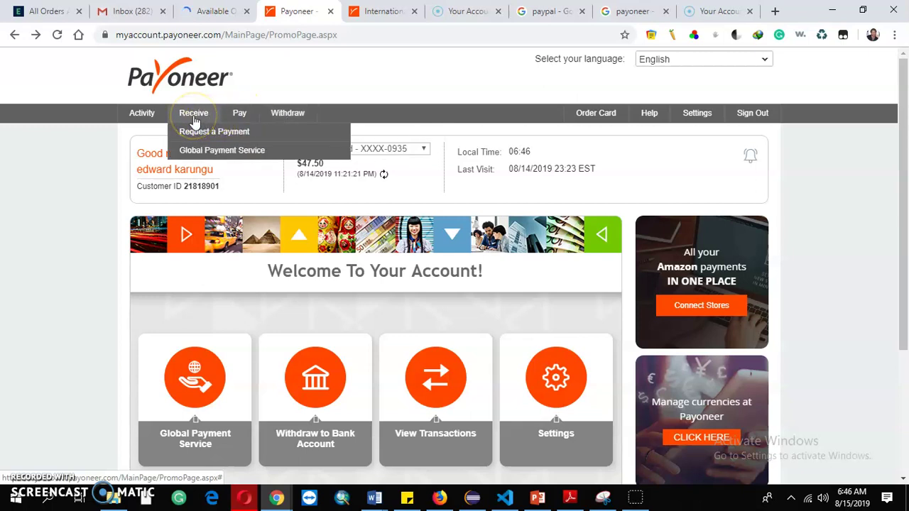
pyautogui.click(196, 138)
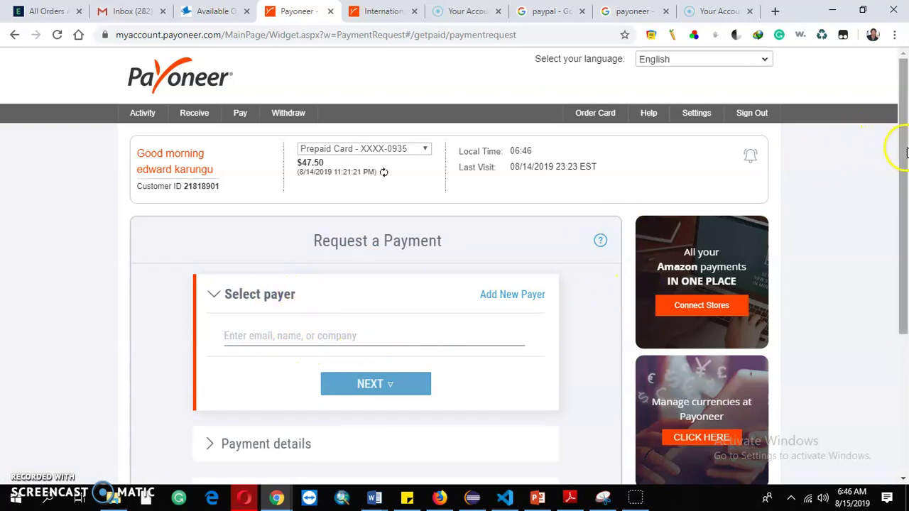
# Scroll through the Request a Payment form, then go back to the welcome page.
pyautogui.moveTo(906, 152); pyautogui.dragTo(905, 288)
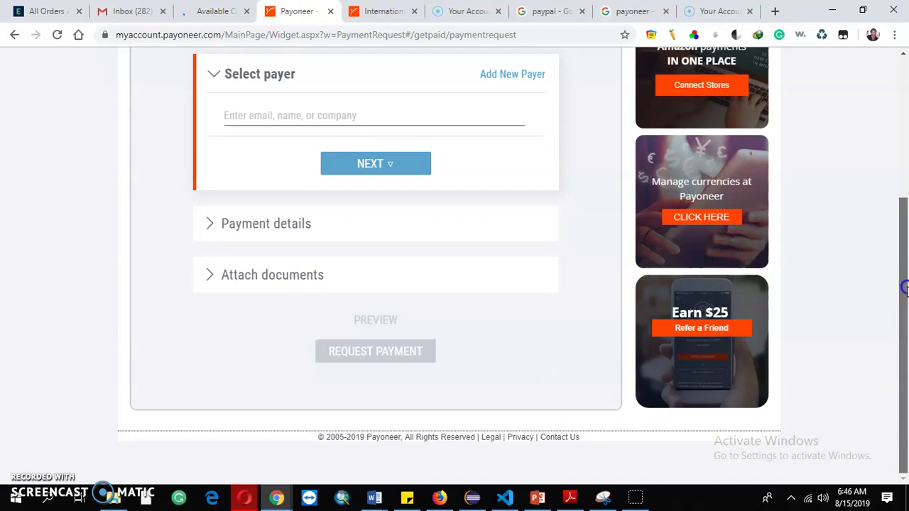
pyautogui.moveTo(906, 292); pyautogui.dragTo(906, 156)
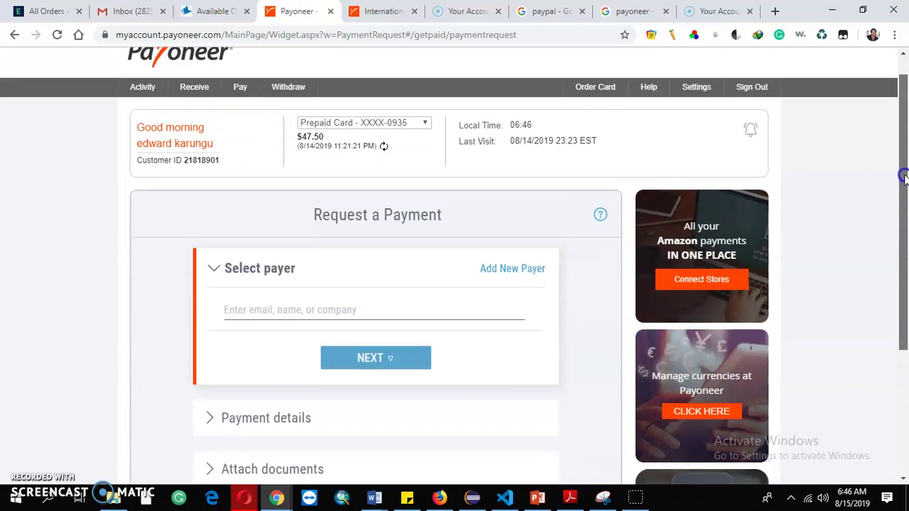
pyautogui.click(15, 33)
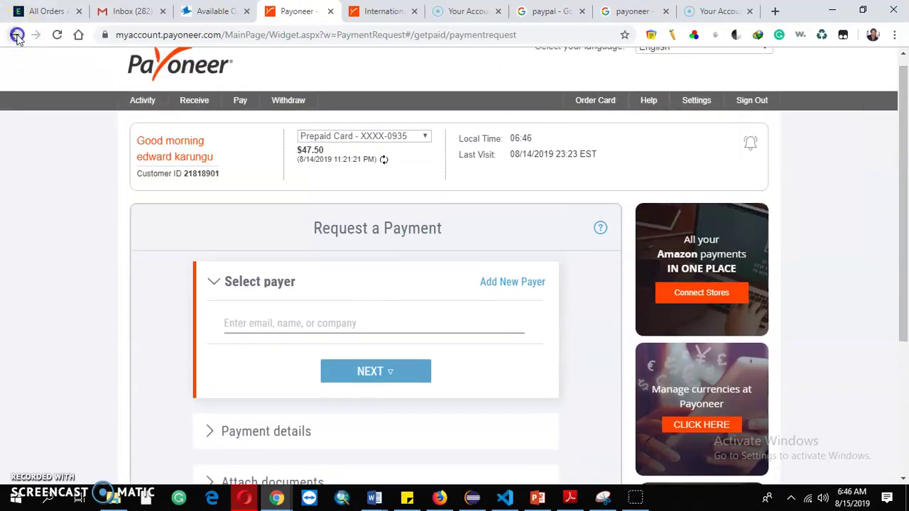
pyautogui.click(201, 138)
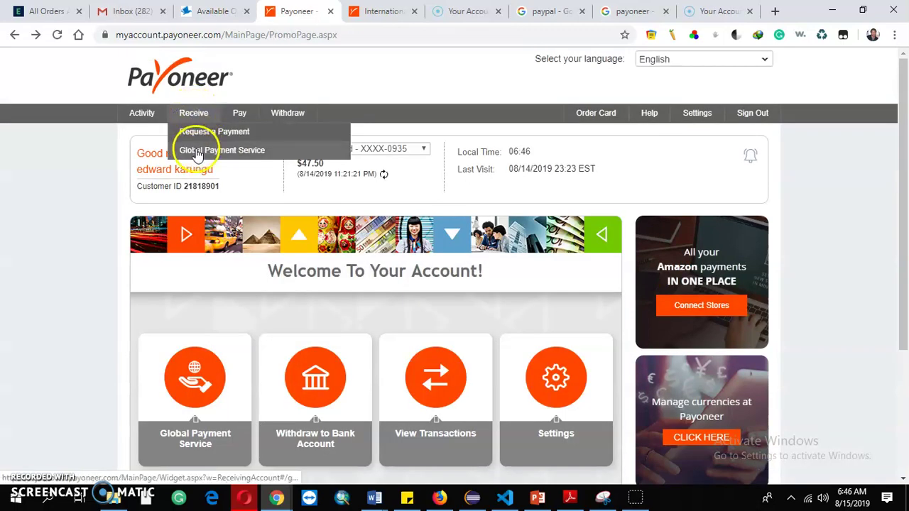
# Open Global Payment Service, view and close the USD receiving account bank details, then return home.
pyautogui.click(198, 150)
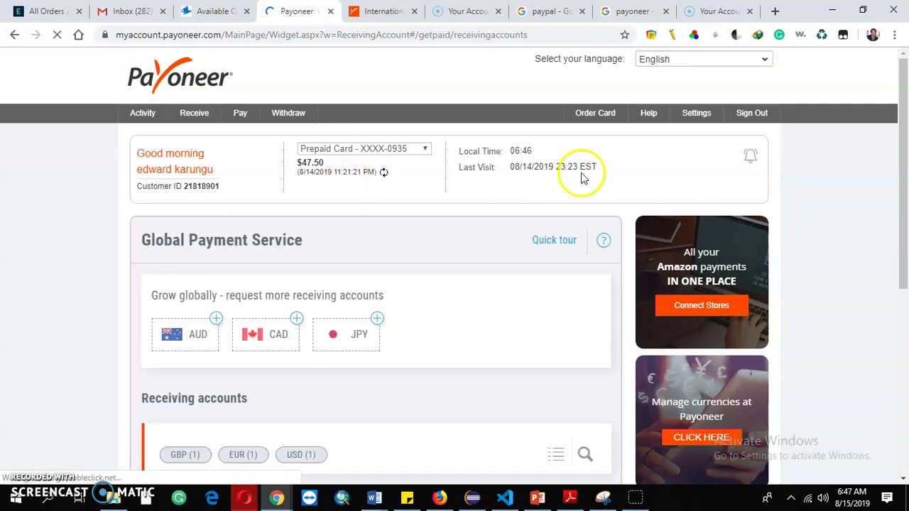
pyautogui.moveTo(903, 103); pyautogui.dragTo(904, 261)
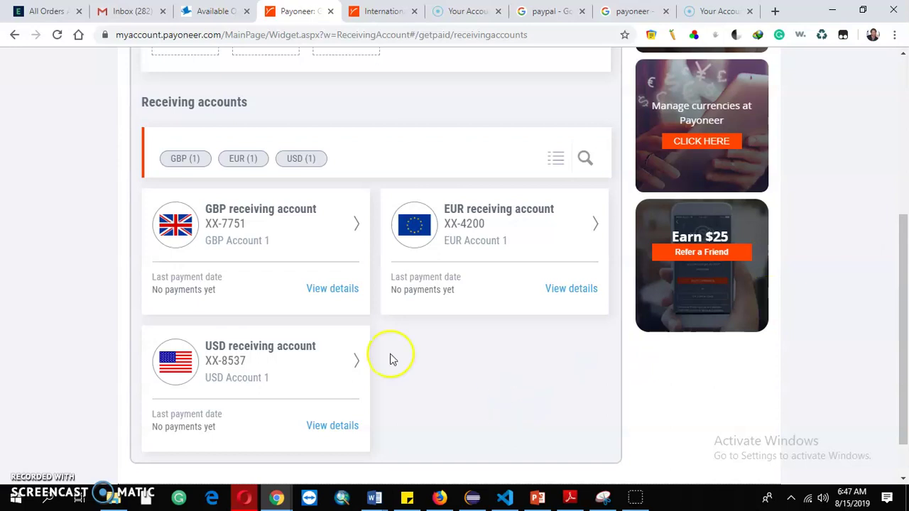
pyautogui.click(334, 427)
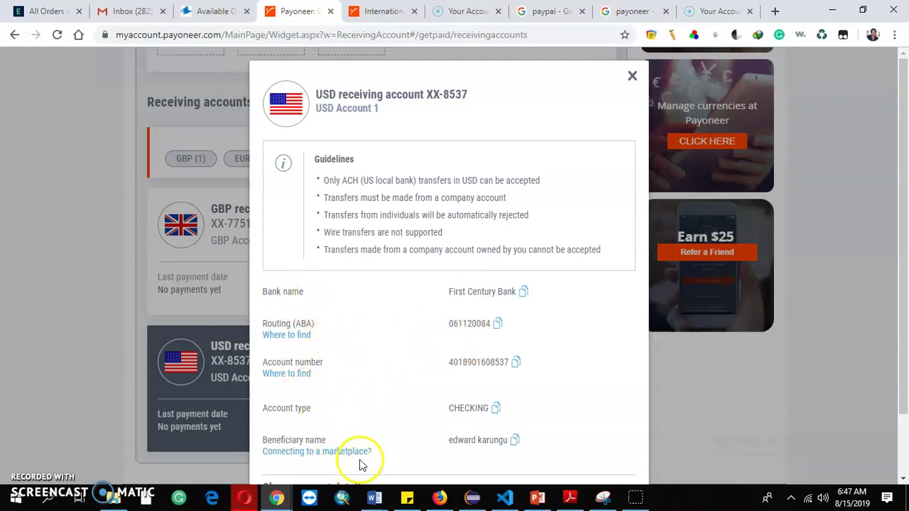
pyautogui.click(632, 76)
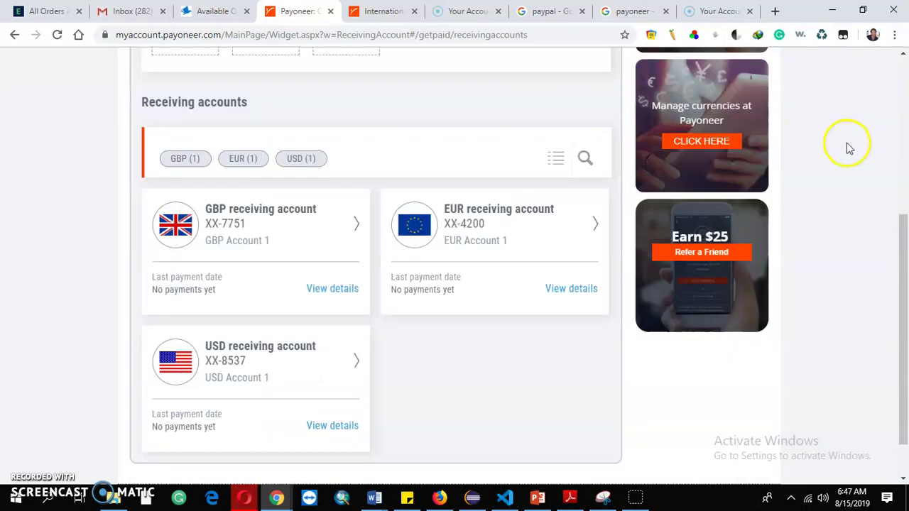
pyautogui.moveTo(903, 248); pyautogui.dragTo(906, 165)
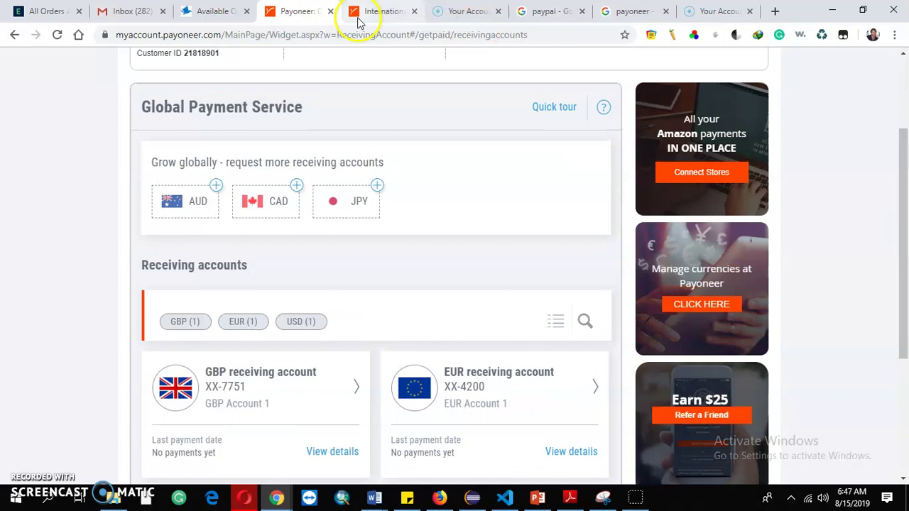
pyautogui.click(14, 37)
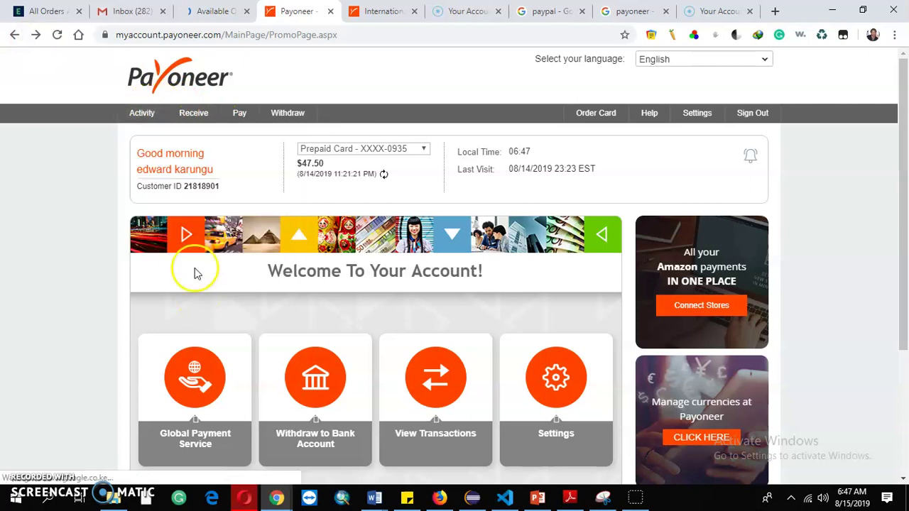
pyautogui.moveTo(142, 112)
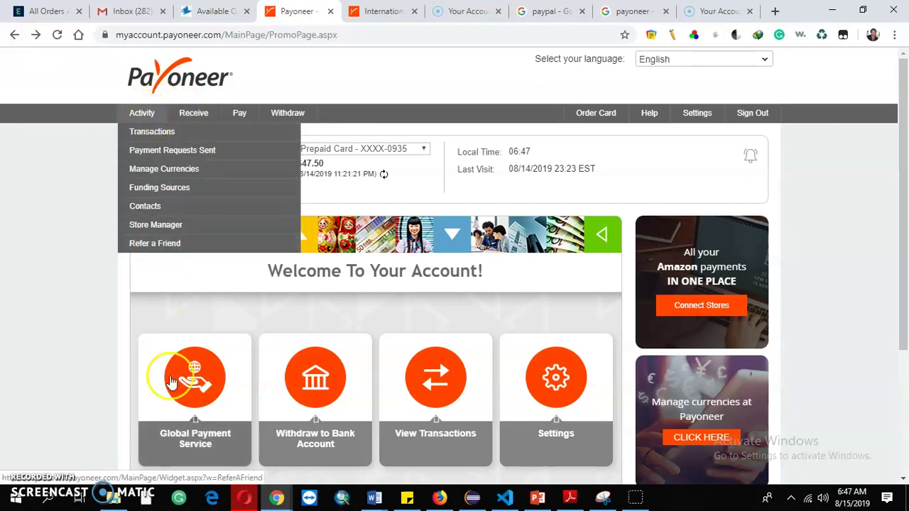
# Open Global Payment Service and scroll through the GBP, EUR and USD receiving accounts.
pyautogui.click(208, 434)
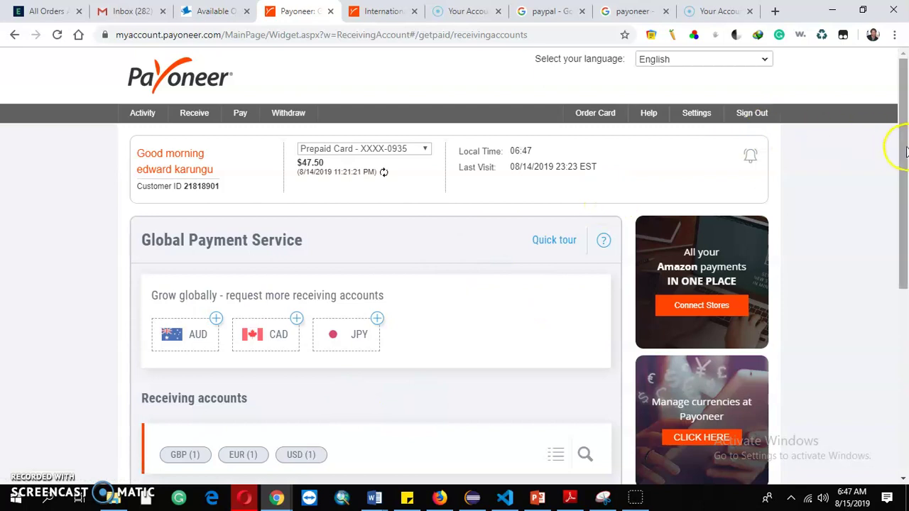
pyautogui.moveTo(906, 150)
pyautogui.mouseDown()
pyautogui.moveTo(906, 342)
pyautogui.moveTo(904, 253)
pyautogui.mouseUp()
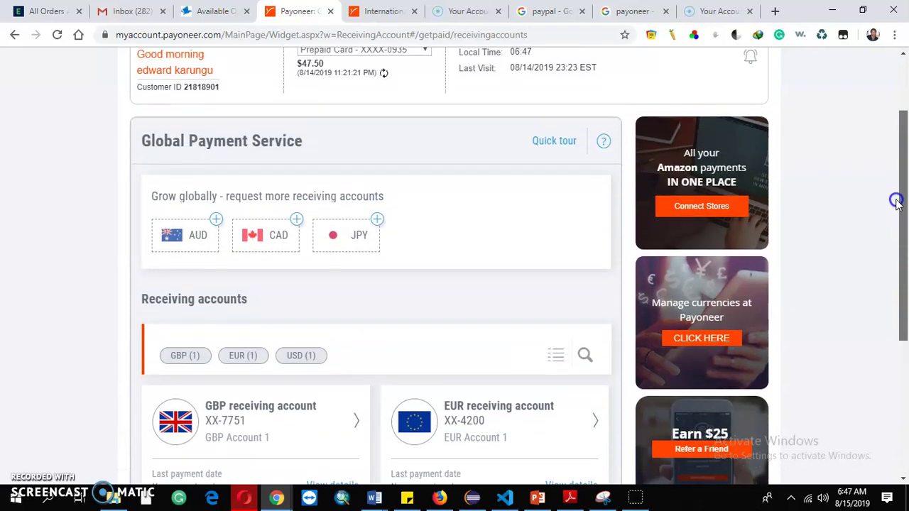
pyautogui.moveTo(903, 253); pyautogui.dragTo(899, 163)
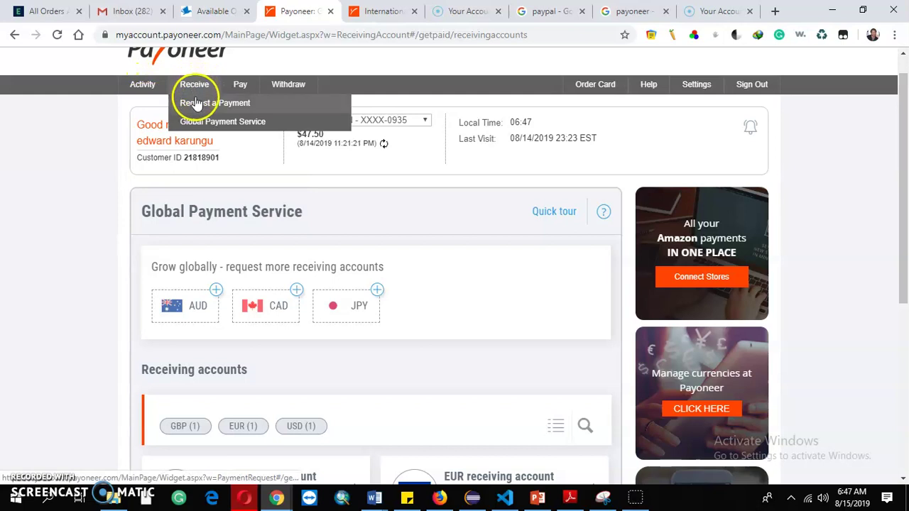
pyautogui.moveTo(240, 85)
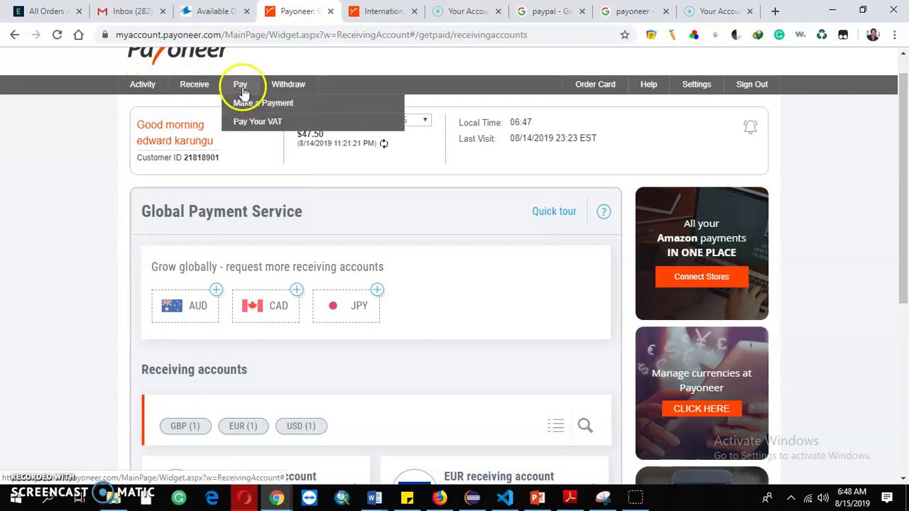
# Open Pay > Make a Payment to reach the recipient details form.
pyautogui.click(244, 104)
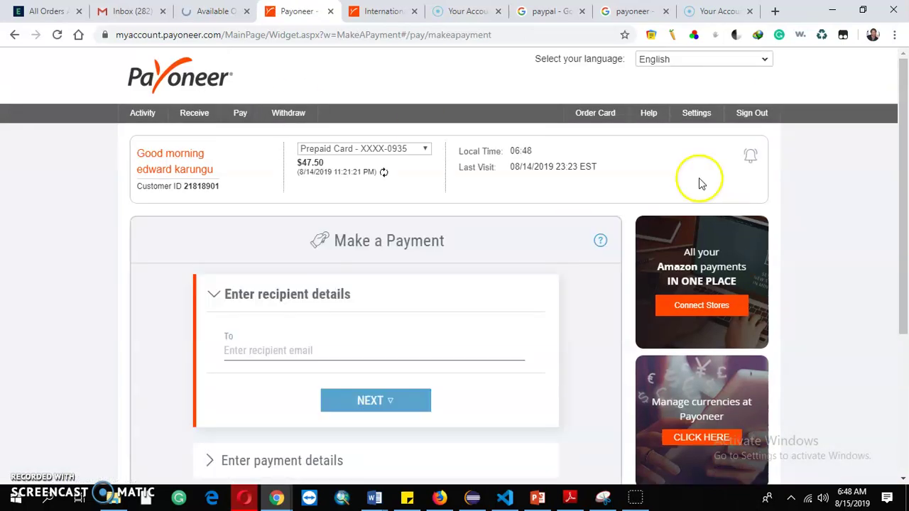
pyautogui.moveTo(903, 96)
pyautogui.mouseDown()
pyautogui.moveTo(904, 202)
pyautogui.moveTo(904, 139)
pyautogui.mouseUp()
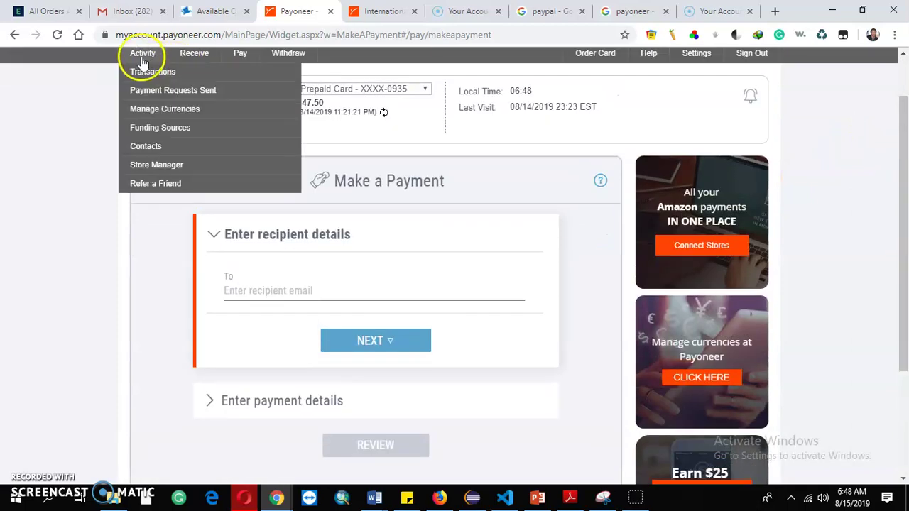
pyautogui.moveTo(142, 113)
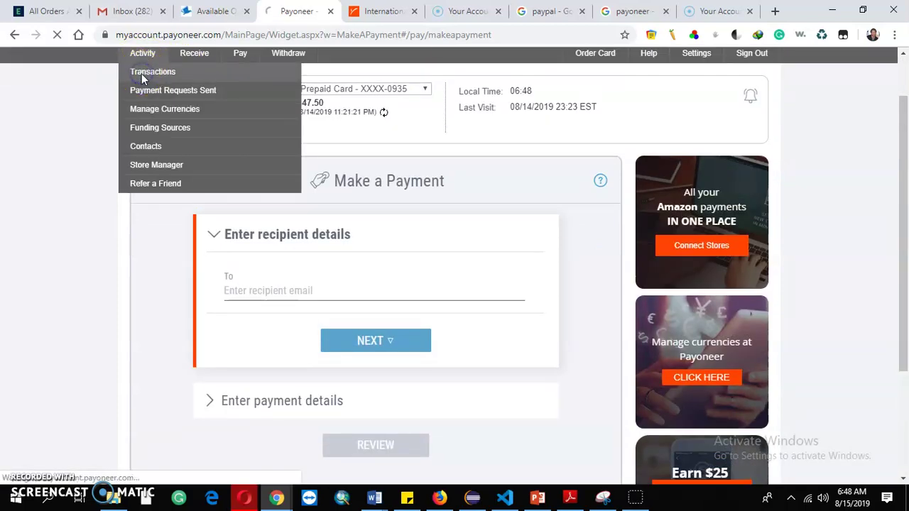
# Open Activity > Transactions and scroll through the 16 May–14 Aug 2019 transactions.
pyautogui.click(142, 73)
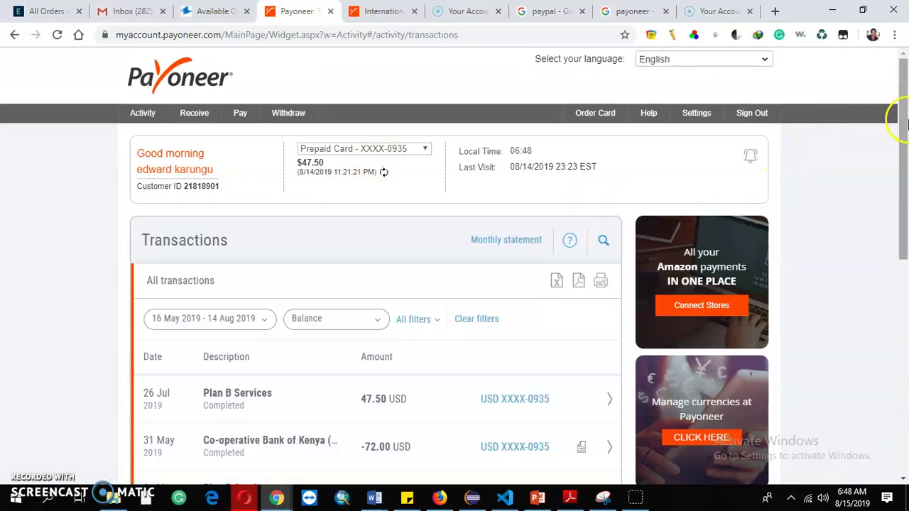
pyautogui.moveTo(900, 111); pyautogui.dragTo(905, 187)
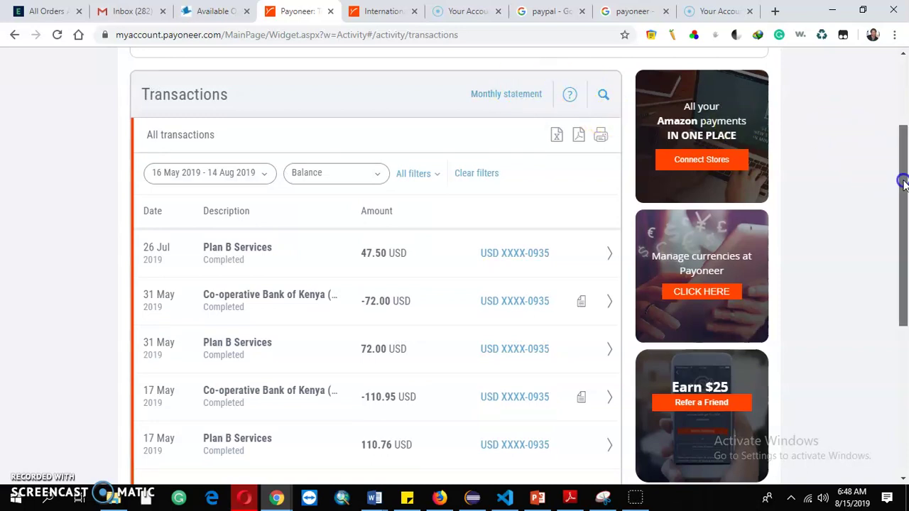
pyautogui.moveTo(902, 178)
pyautogui.mouseDown()
pyautogui.moveTo(904, 245)
pyautogui.moveTo(896, 65)
pyautogui.mouseUp()
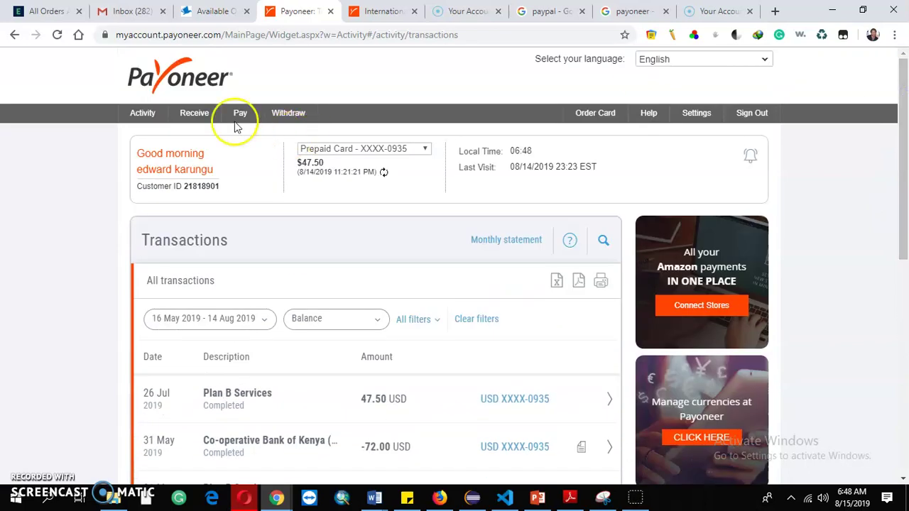
pyautogui.moveTo(142, 113)
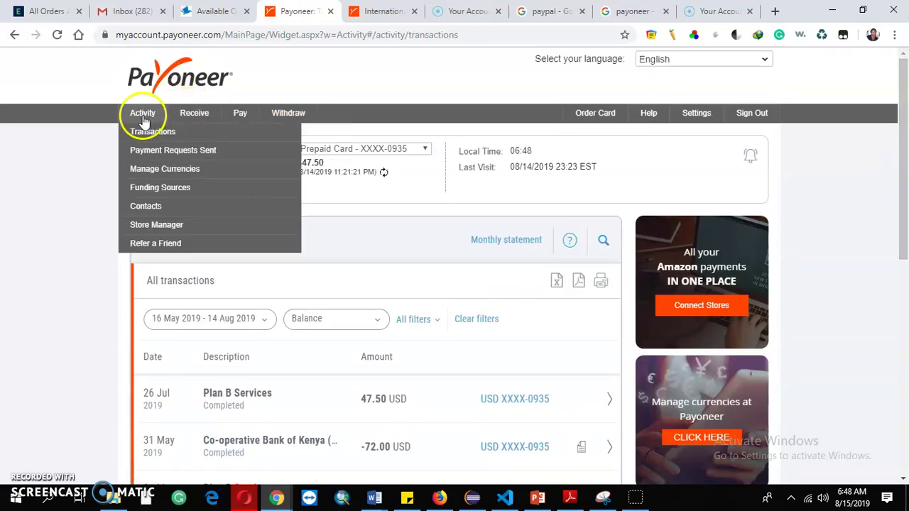
# Open Activity > Payment Requests Sent, which shows no requests sent yet.
pyautogui.click(149, 153)
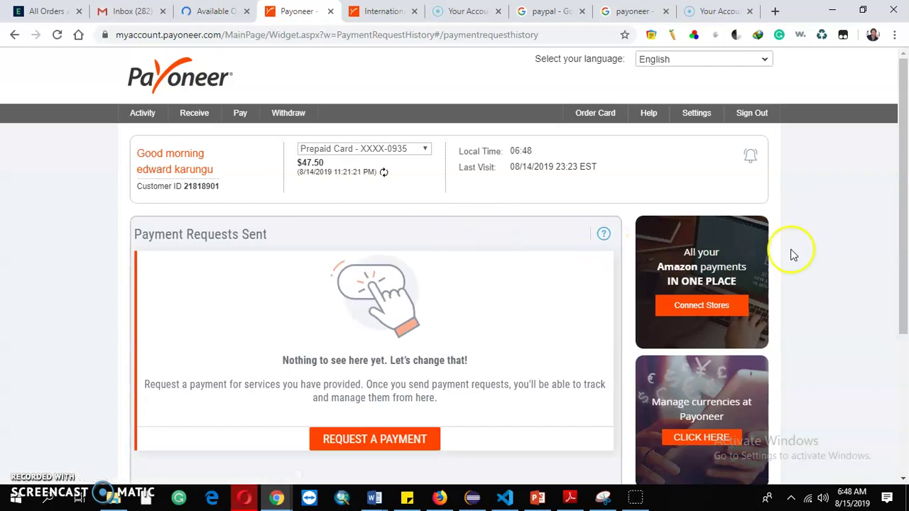
pyautogui.moveTo(903, 152)
pyautogui.mouseDown()
pyautogui.moveTo(905, 170)
pyautogui.moveTo(904, 148)
pyautogui.mouseUp()
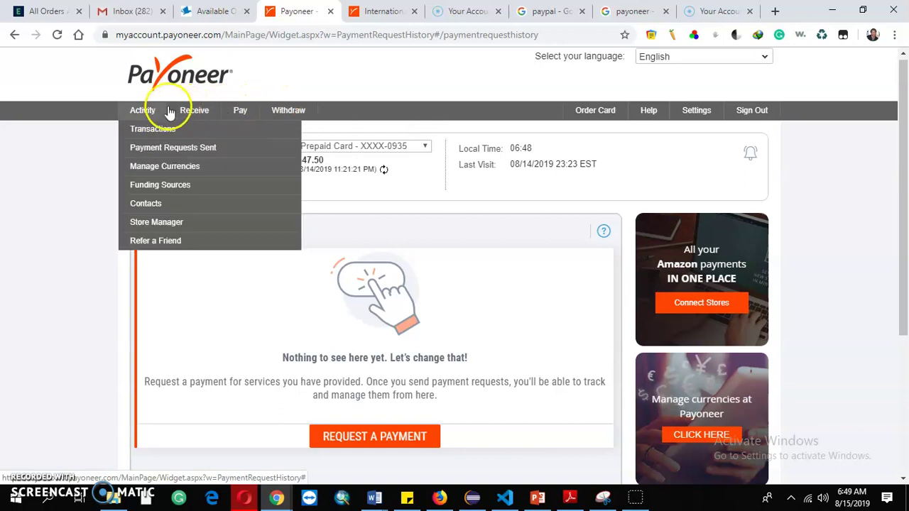
pyautogui.moveTo(142, 113)
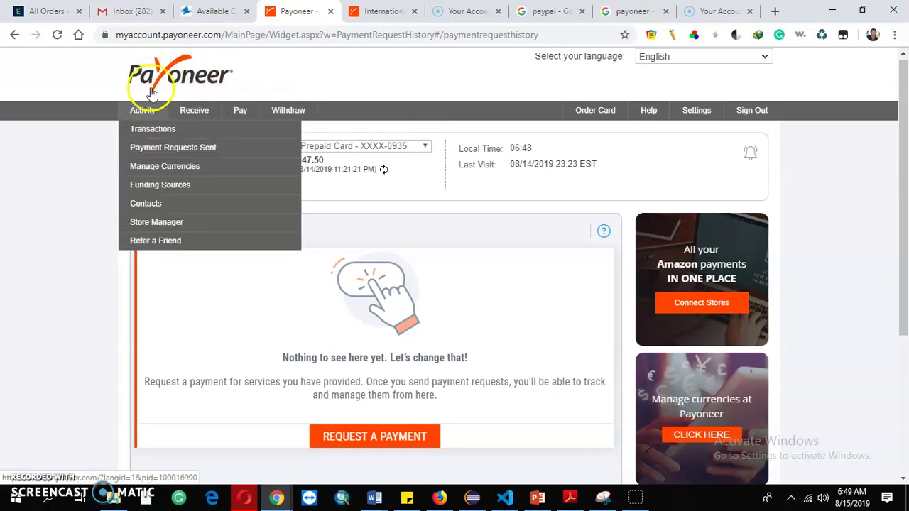
# Navigate back to the Global Payment Service page listing the GBP, EUR and USD receiving accounts.
pyautogui.click(13, 35)
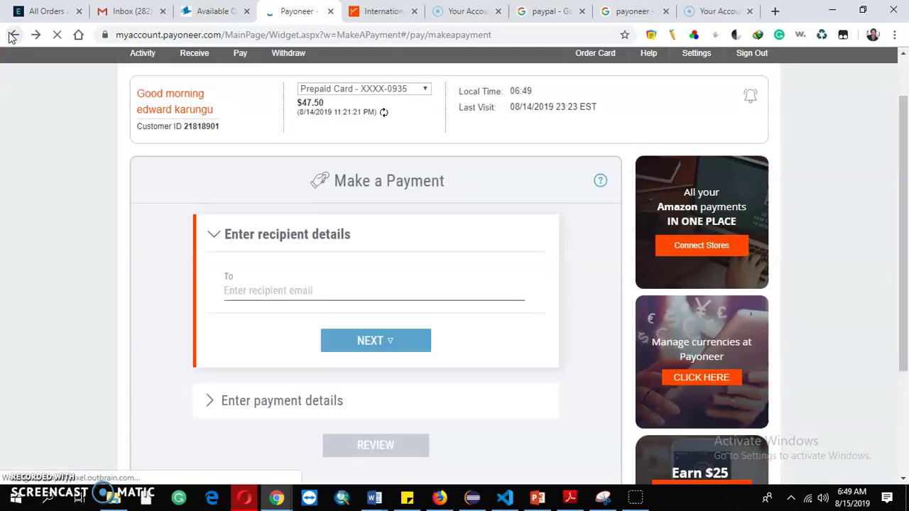
pyautogui.click(13, 35)
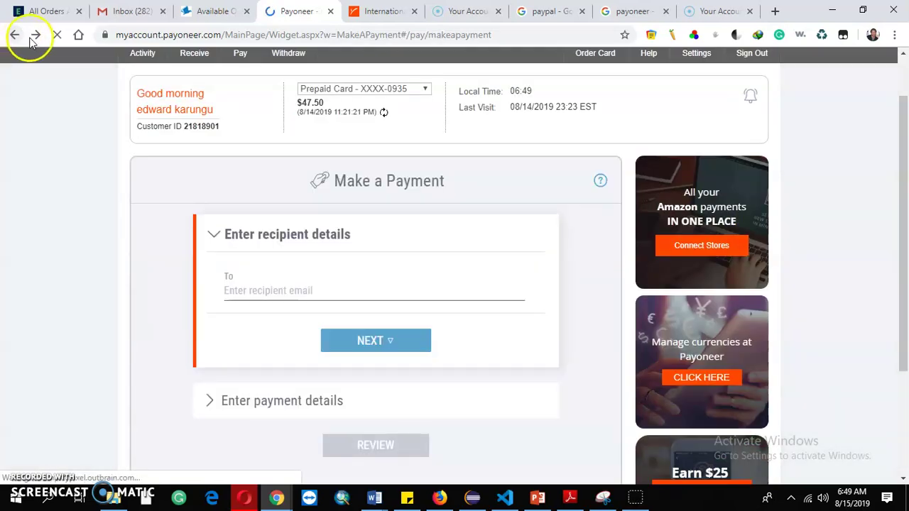
pyautogui.click(142, 55)
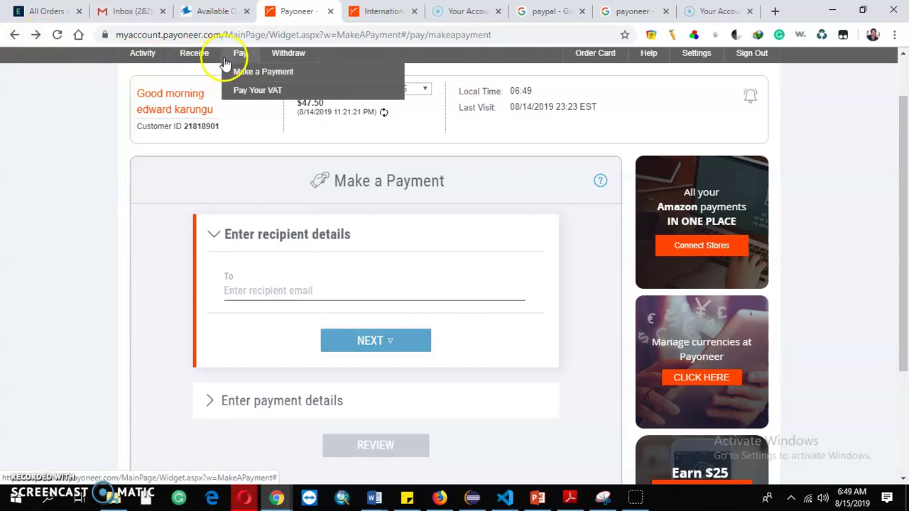
pyautogui.click(15, 37)
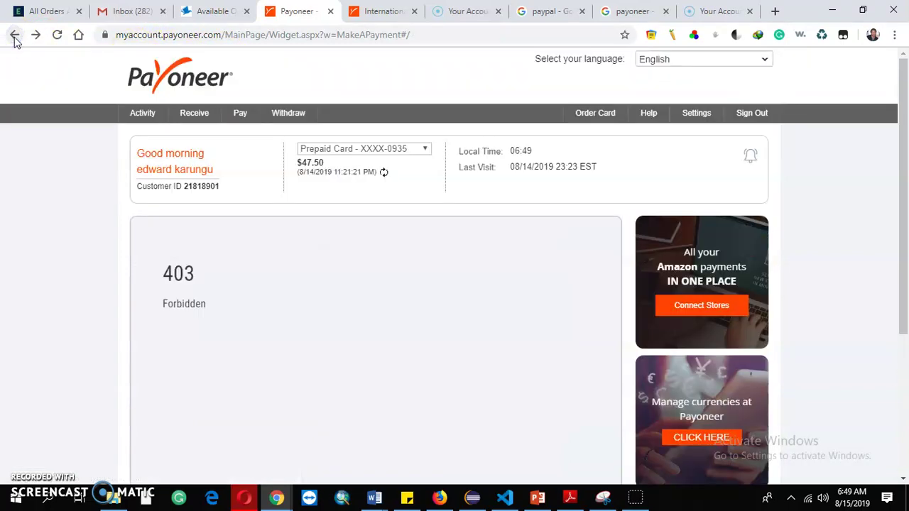
pyautogui.click(14, 37)
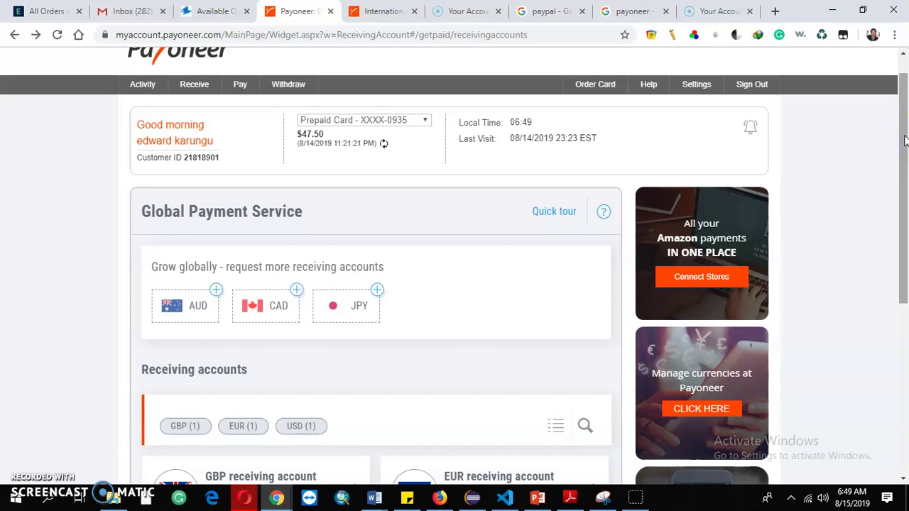
pyautogui.moveTo(899, 127); pyautogui.dragTo(902, 257)
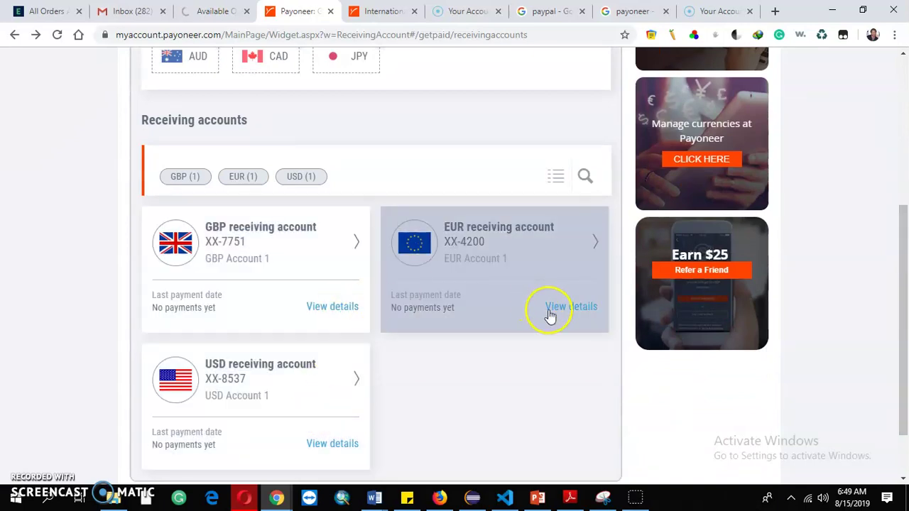
pyautogui.click(561, 312)
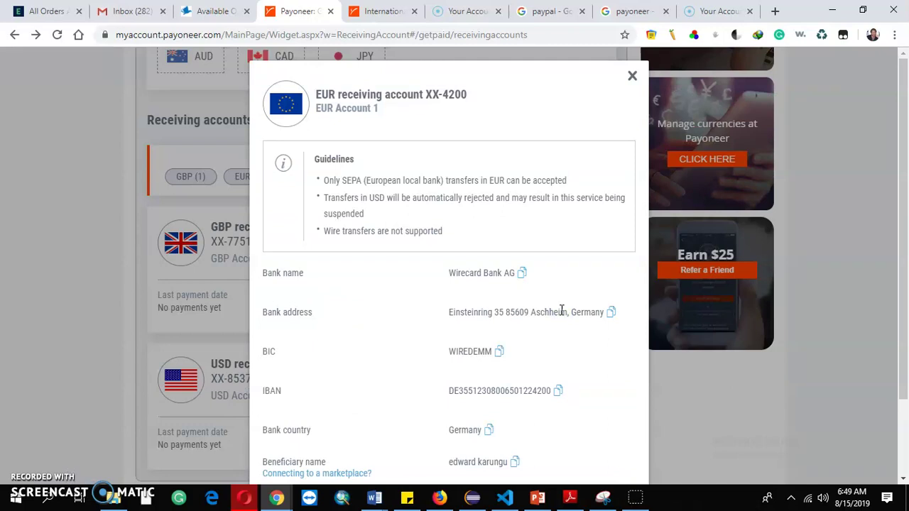
pyautogui.click(632, 75)
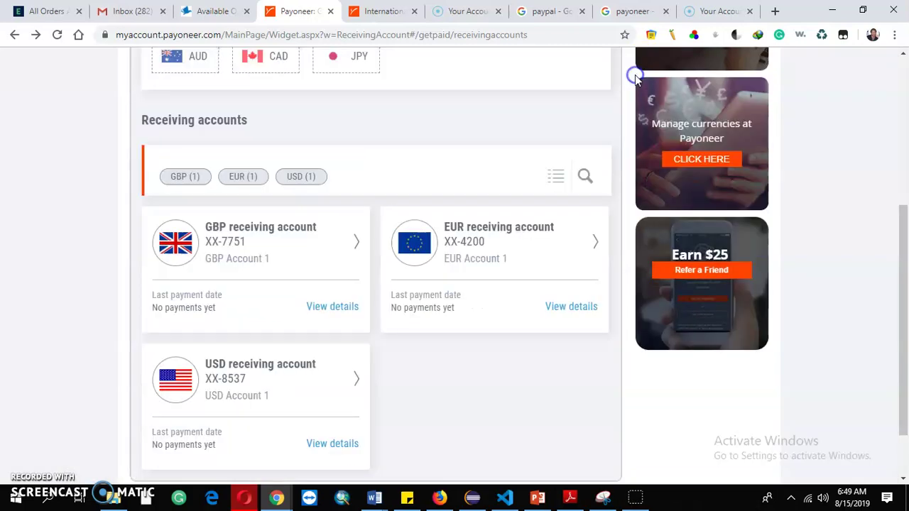
pyautogui.click(339, 444)
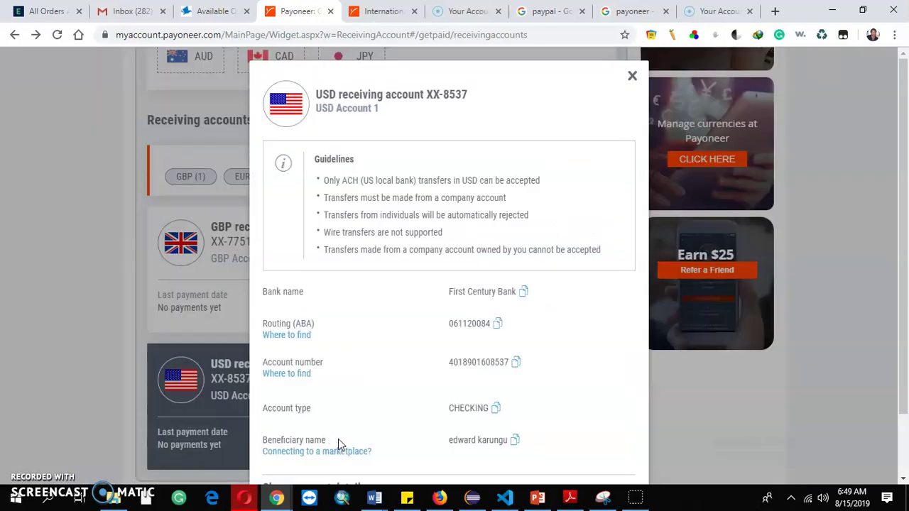
pyautogui.click(632, 81)
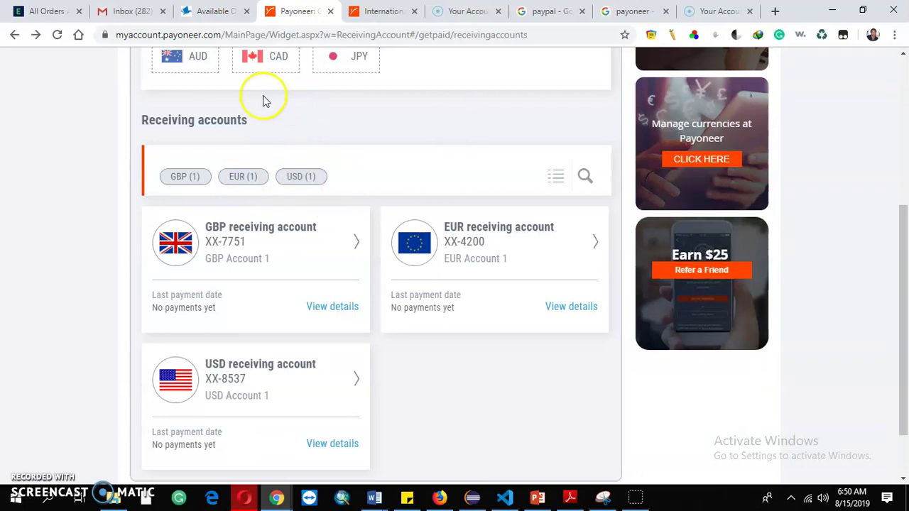
pyautogui.click(472, 233)
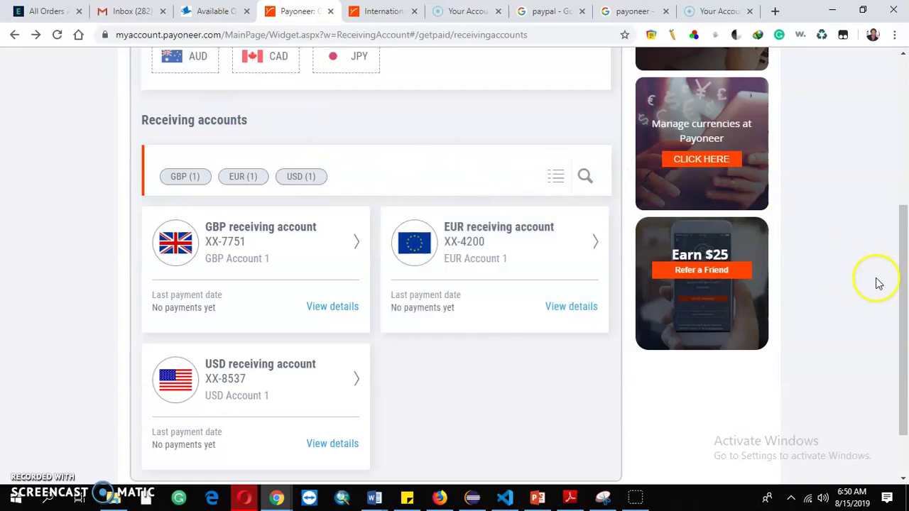
pyautogui.moveTo(903, 301); pyautogui.dragTo(906, 164)
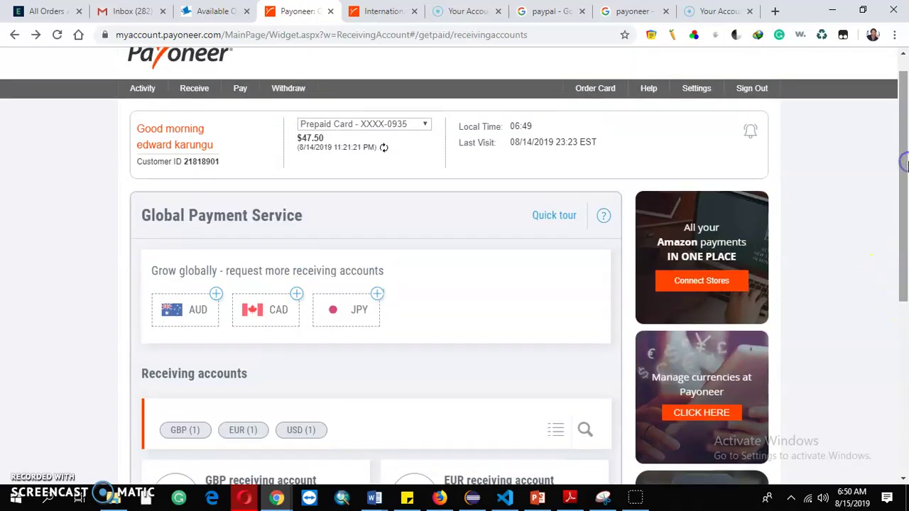